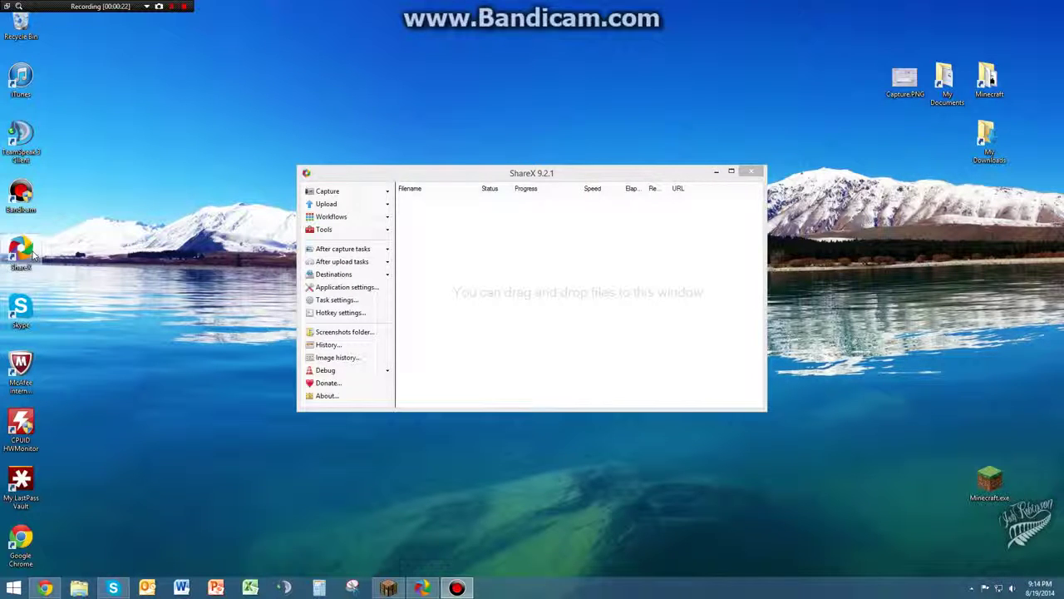
Shift the ShareX main window about 50 px to the left on the desktop.
left_click(540, 173)
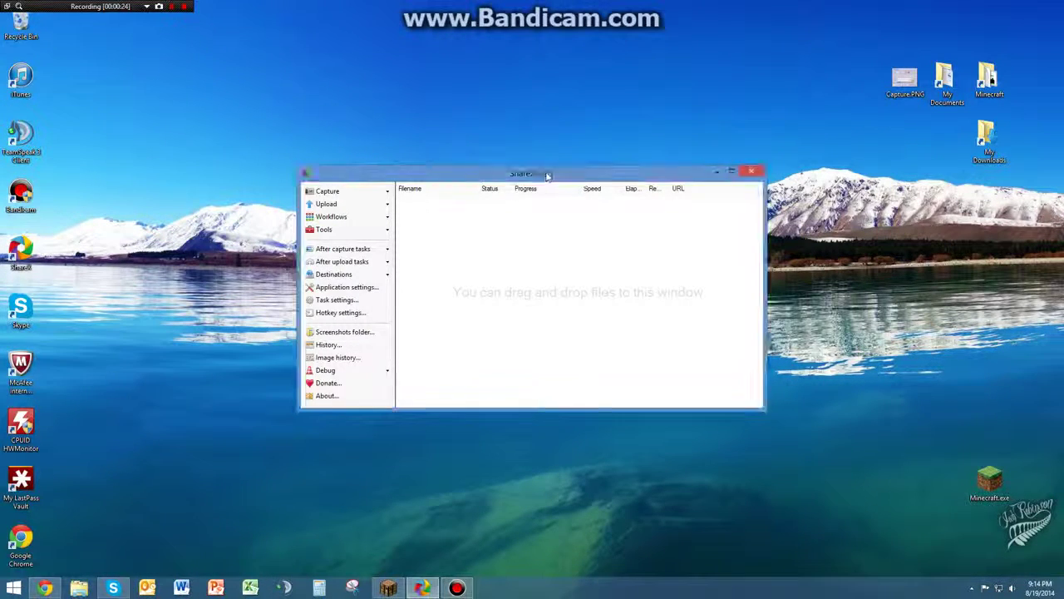
left_click_drag(541, 173, 499, 175)
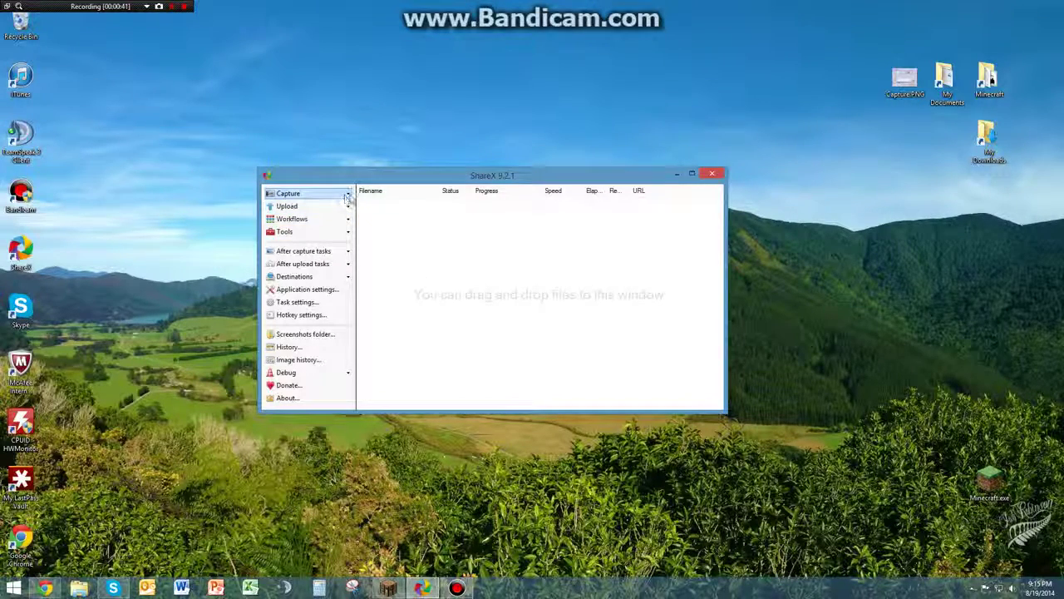
left_click(346, 195)
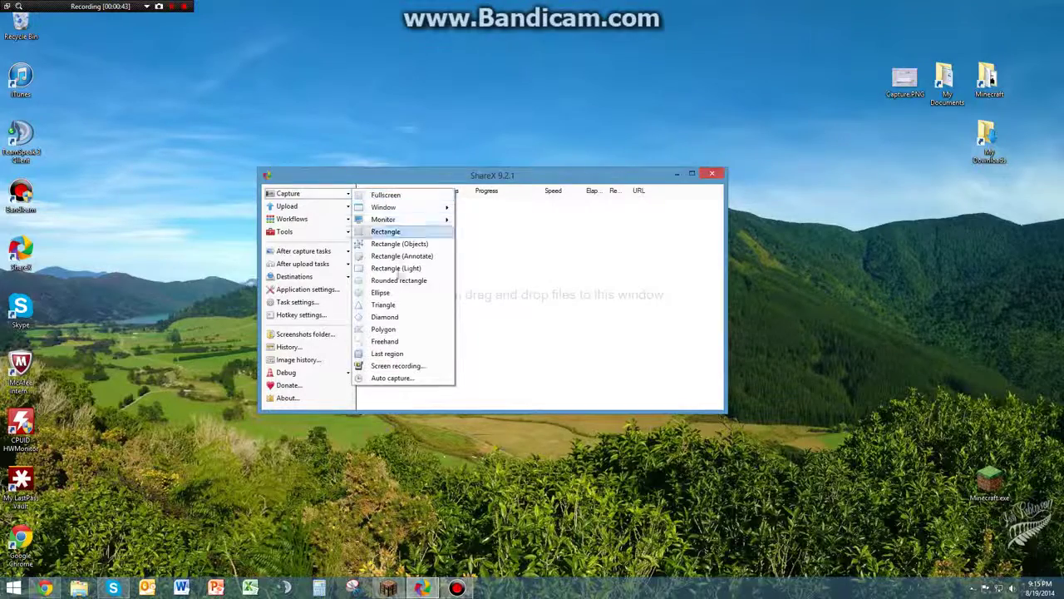
mouse_move(395, 208)
left_click(348, 209)
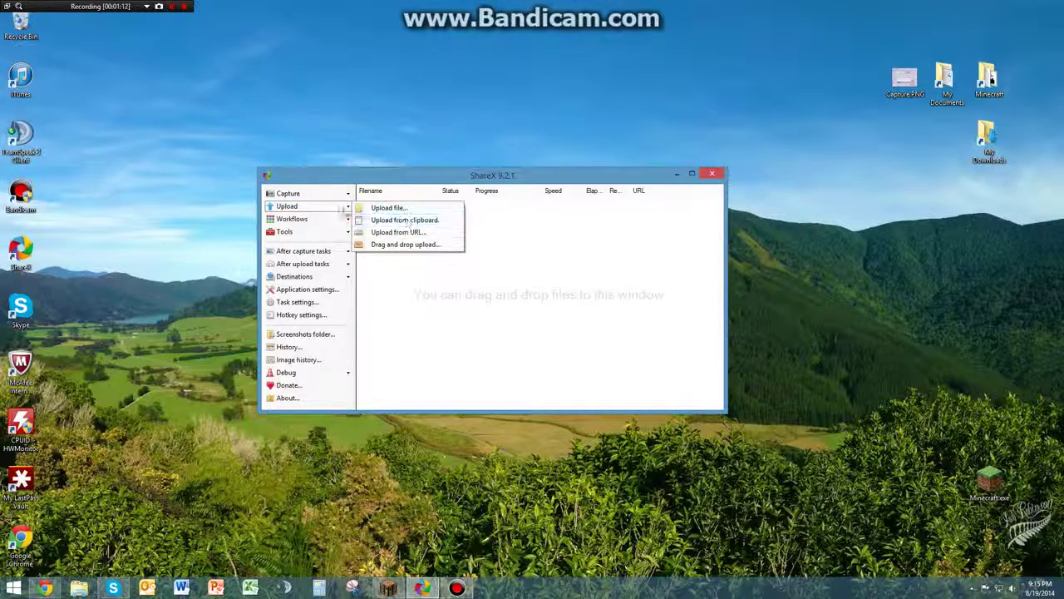
left_click(345, 212)
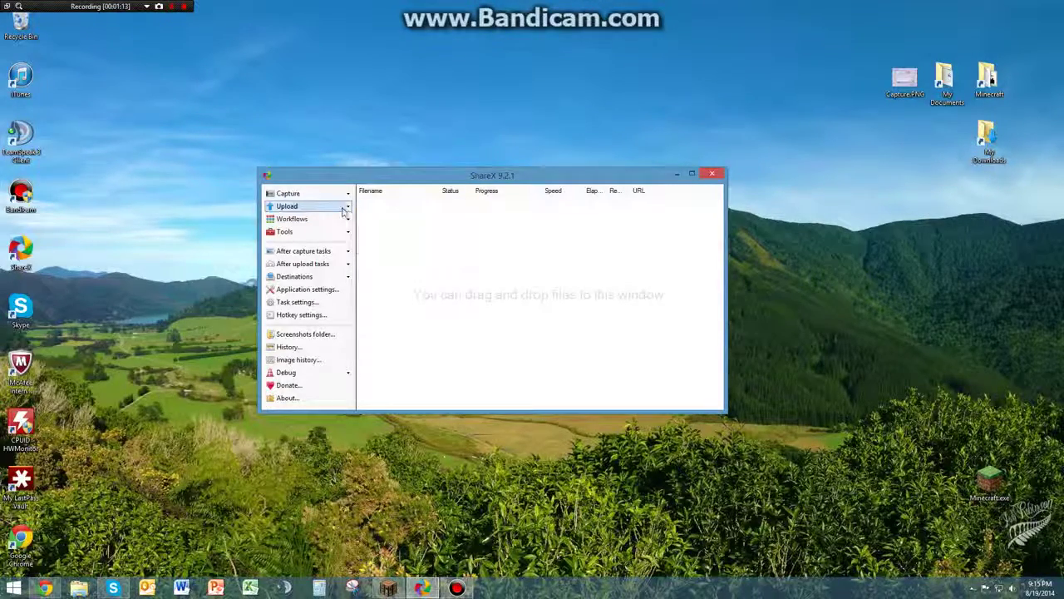
Review the after-capture tasks unchanged, then show the after-upload tasks with copy URL enabled.
left_click(348, 254)
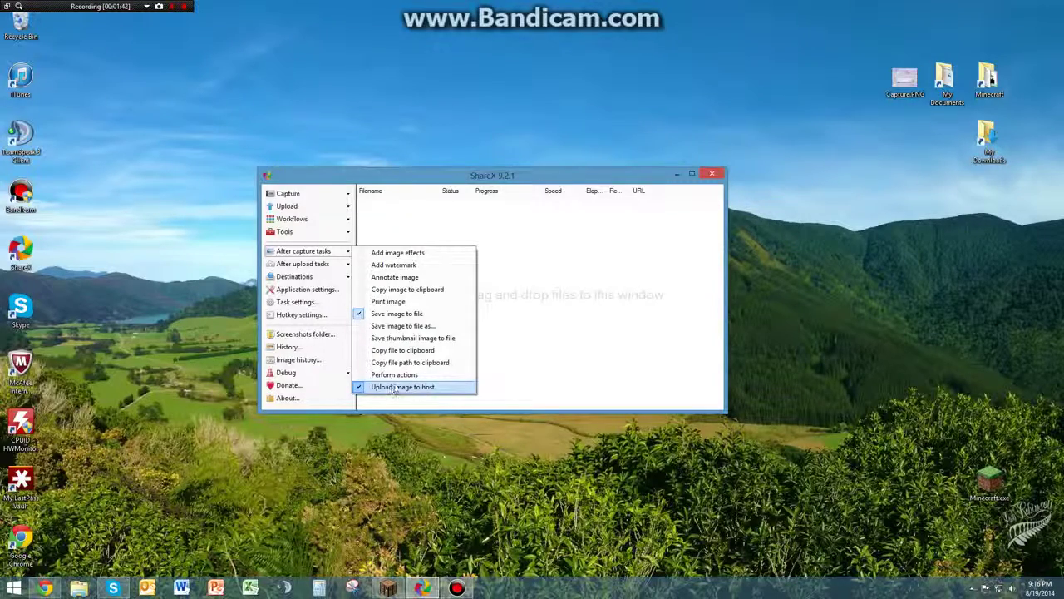
left_click(384, 299)
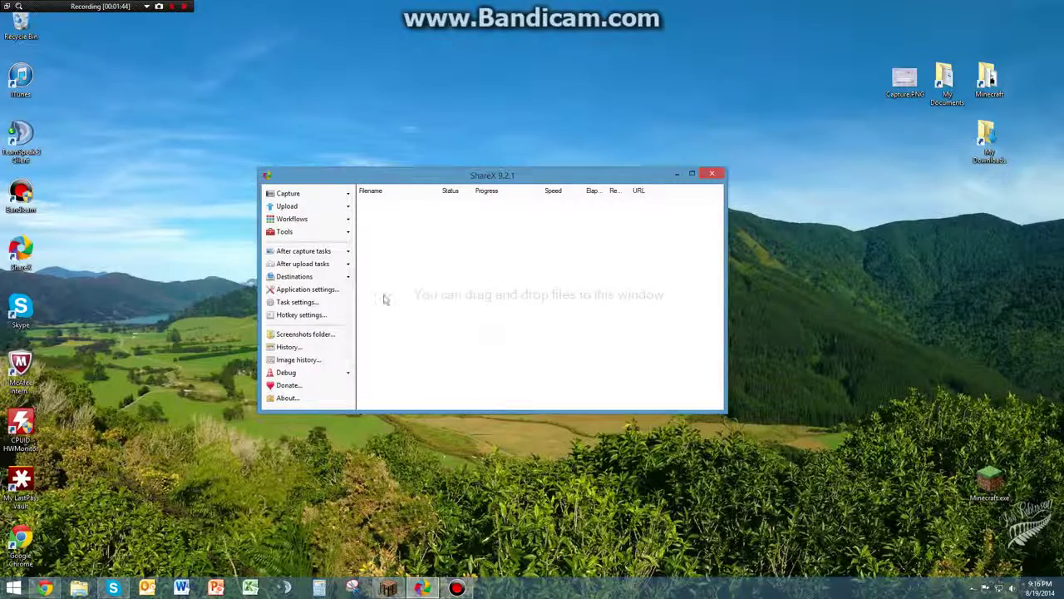
left_click(349, 265)
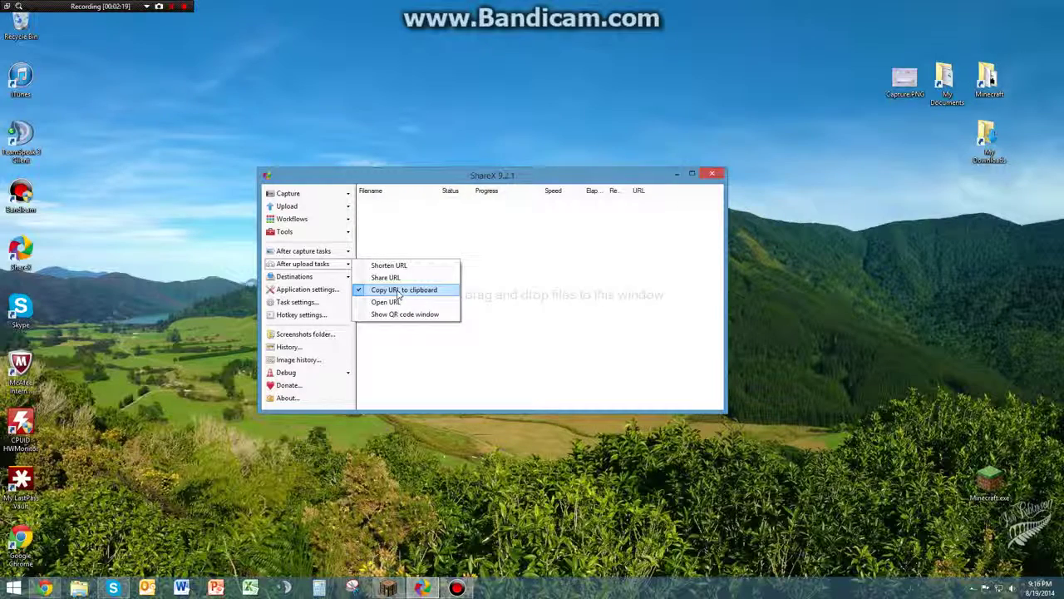
Confirm Imgur remains the image uploader in Destinations.
left_click(557, 294)
left_click(346, 279)
mouse_move(417, 283)
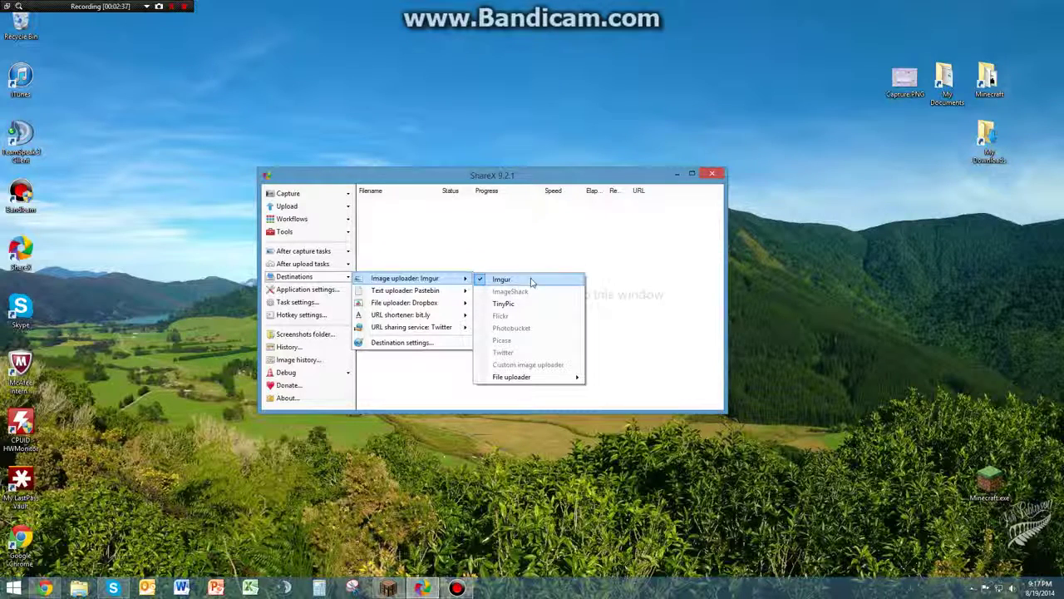
left_click(535, 242)
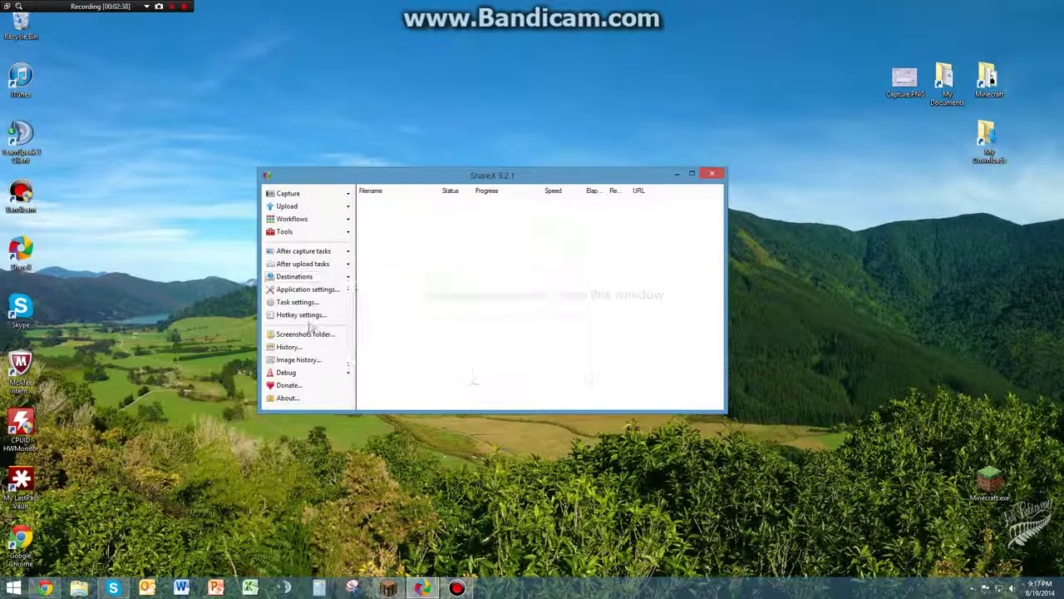
Look over the General and Capture task settings unchanged, then bring up Hotkey settings.
left_click(306, 304)
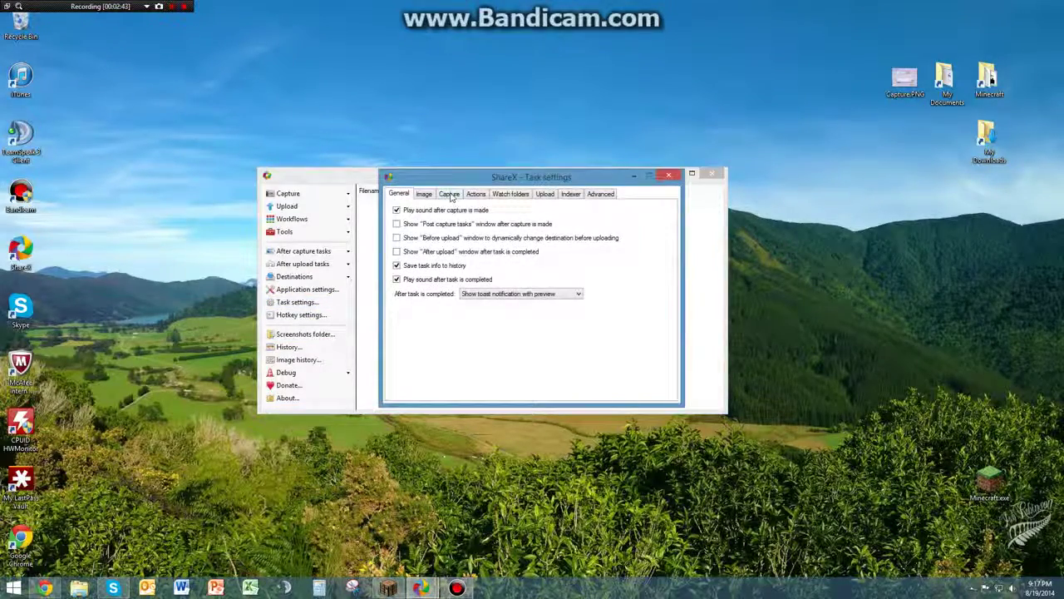
left_click(450, 194)
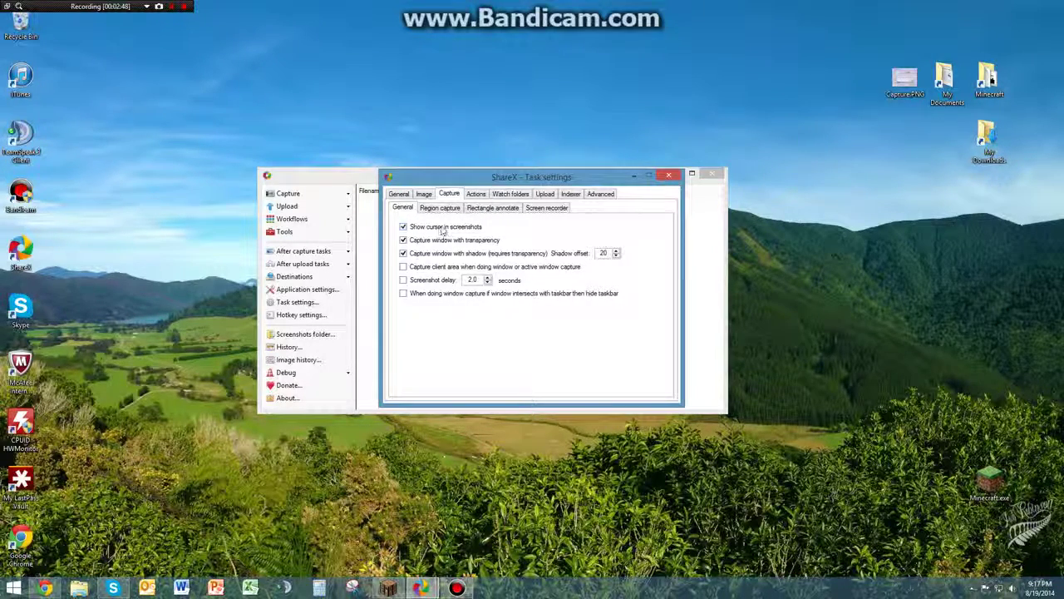
left_click(408, 198)
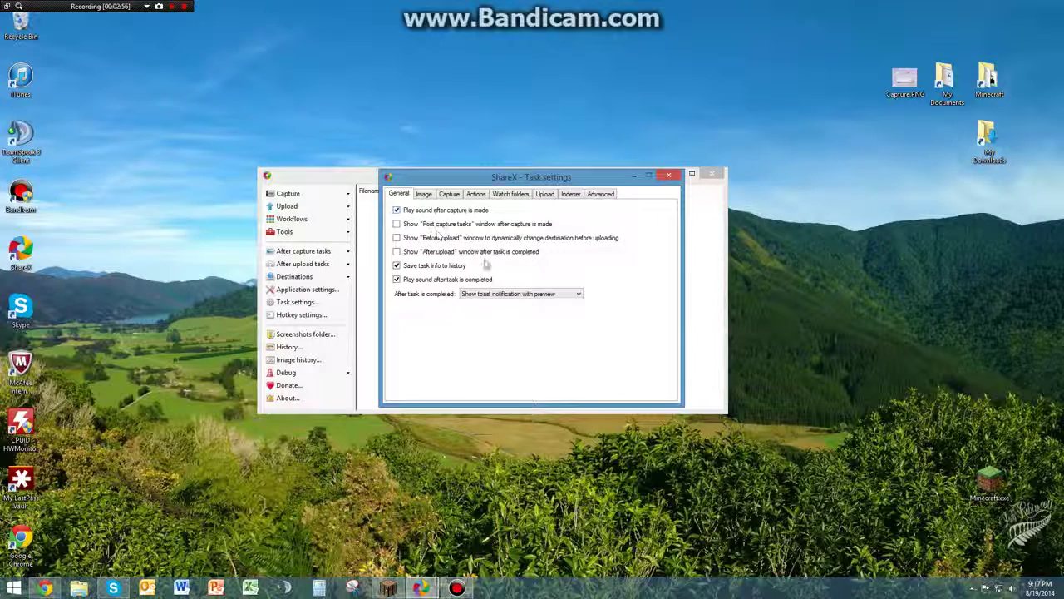
left_click(670, 177)
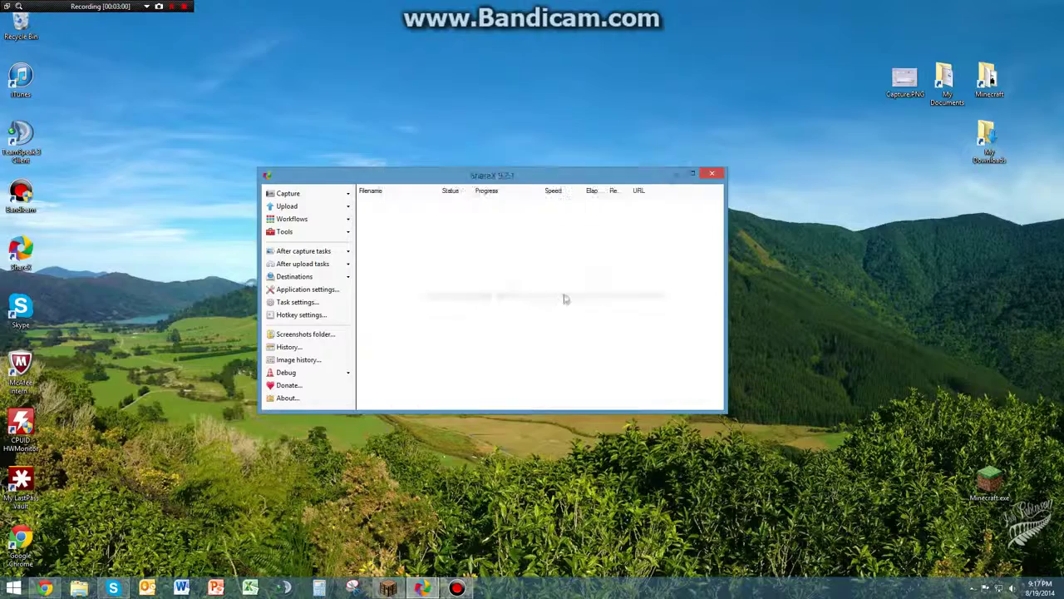
left_click(309, 316)
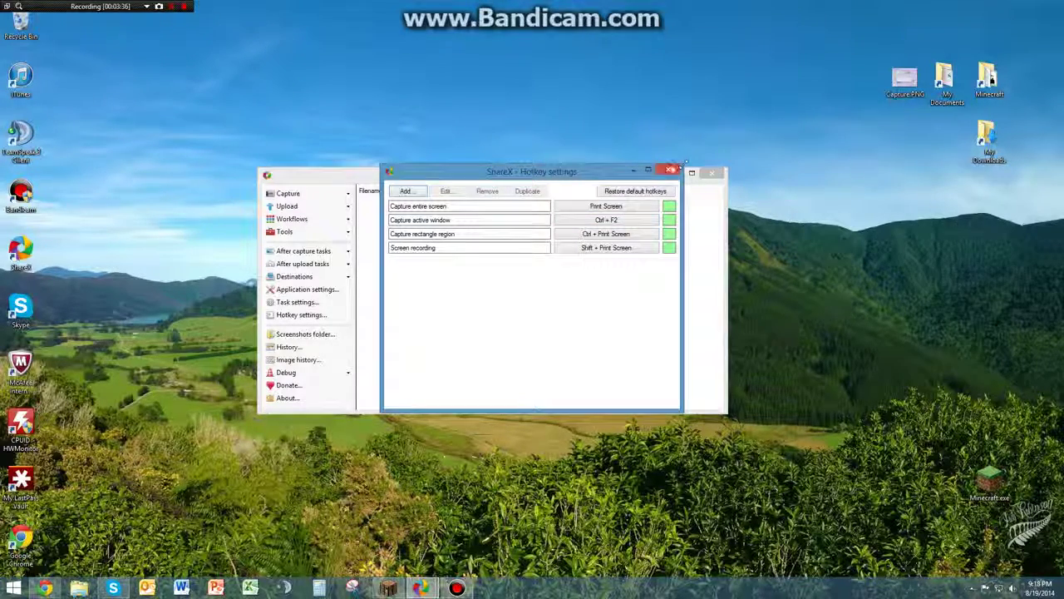
Close Hotkey settings after checking the capture shortcuts, including Ctrl + F2 for active window.
left_click(669, 171)
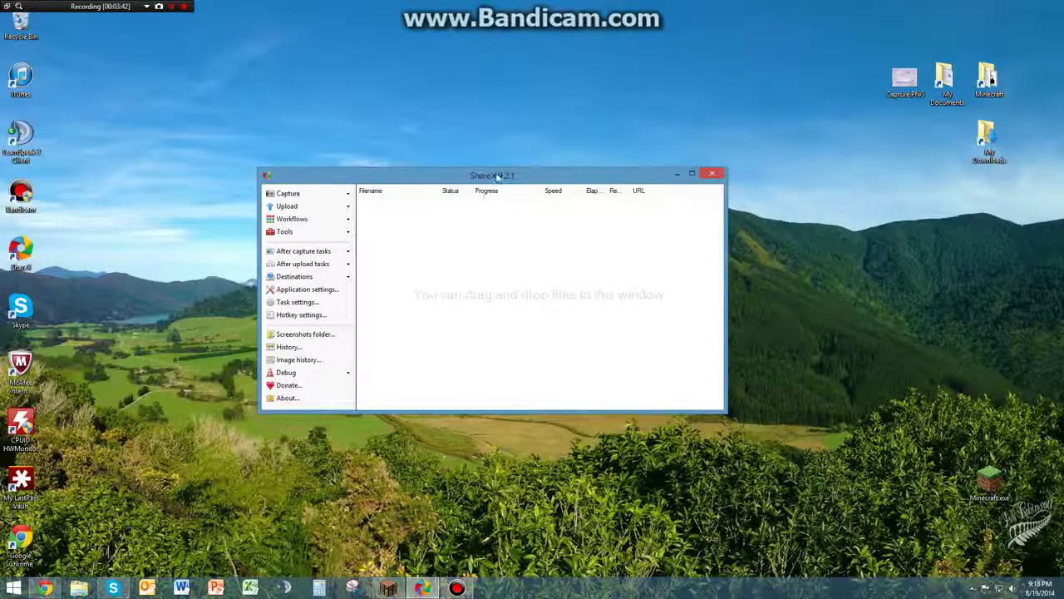
Capture the active window with Alt+Print Screen, approve the Imgur upload, and open its link.
left_click_drag(497, 176, 535, 147)
key("alt+Print")
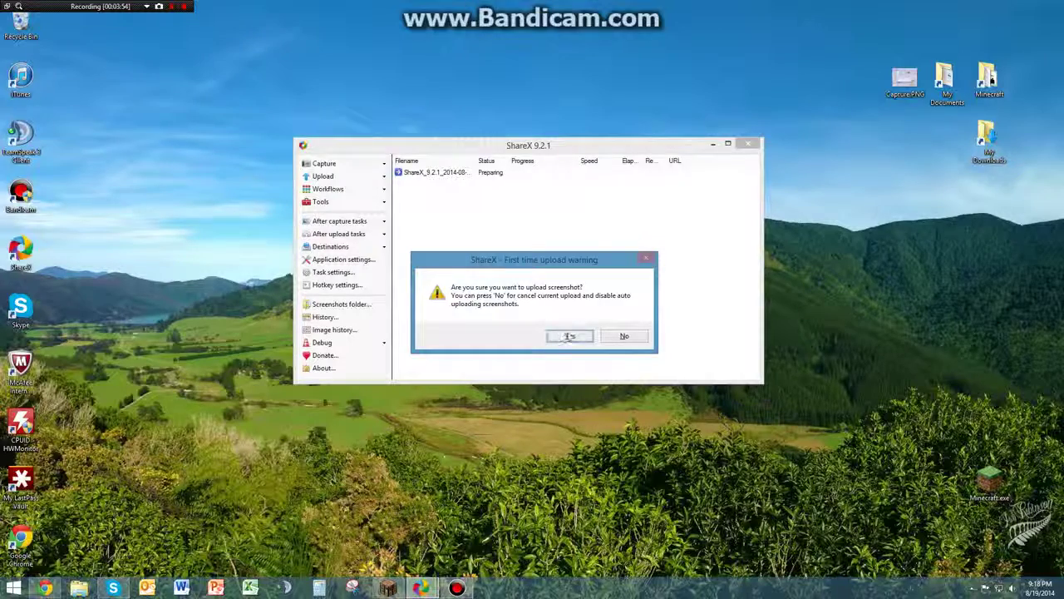
left_click(569, 337)
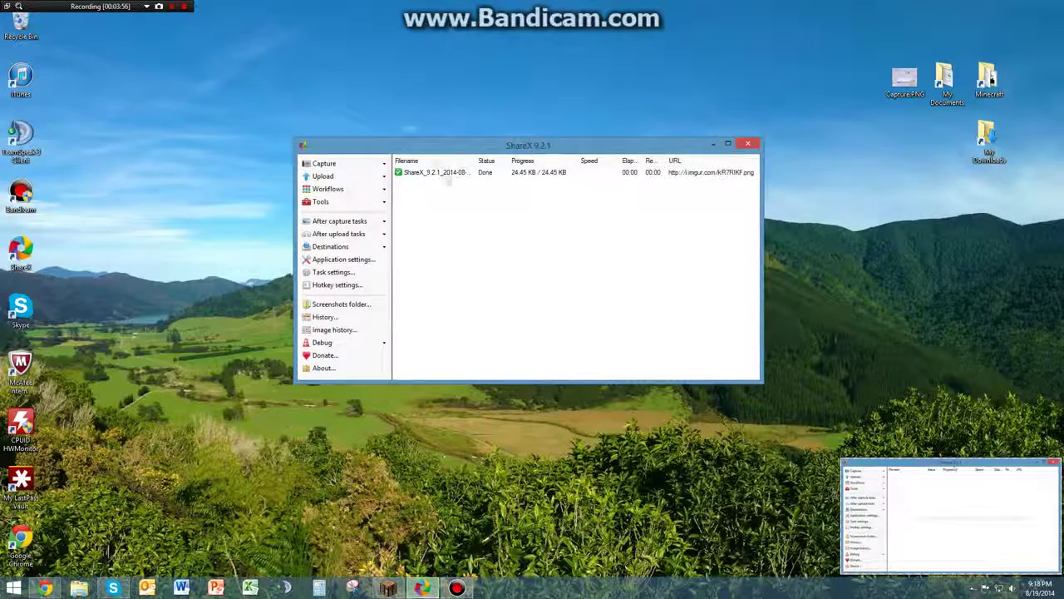
mouse_move(965, 482)
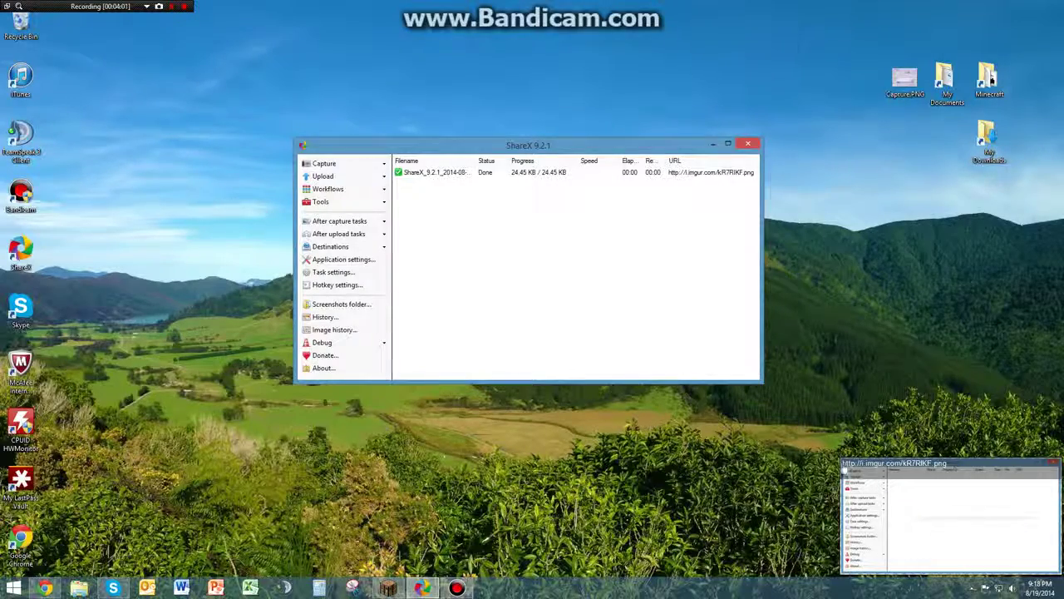
left_click(845, 471)
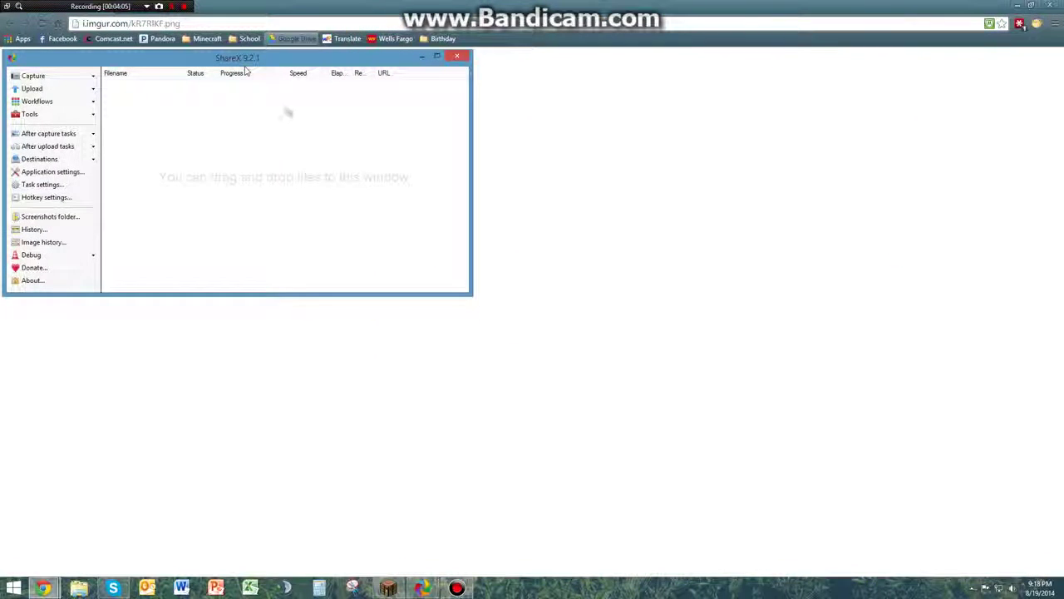
Inspect the uploaded image's i.imgur.com address, then close Chrome to return to ShareX.
left_click(171, 25)
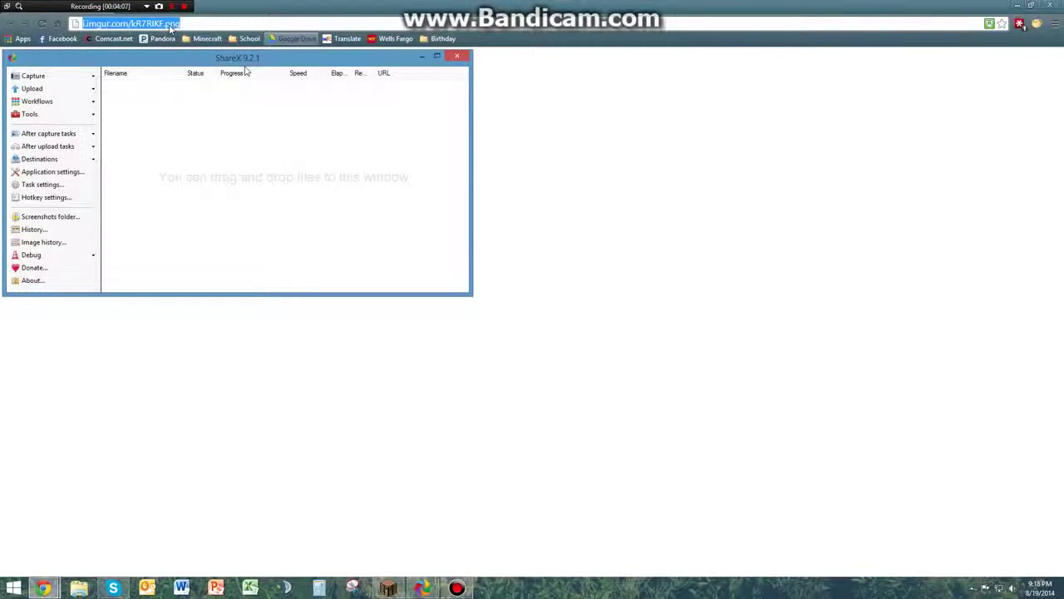
left_click(170, 25)
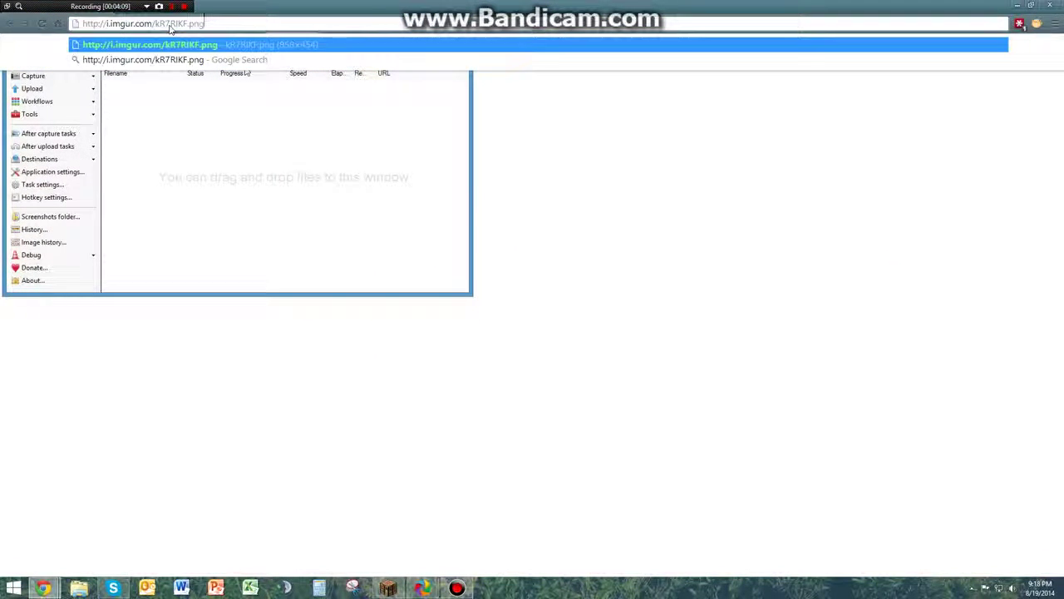
key("Escape")
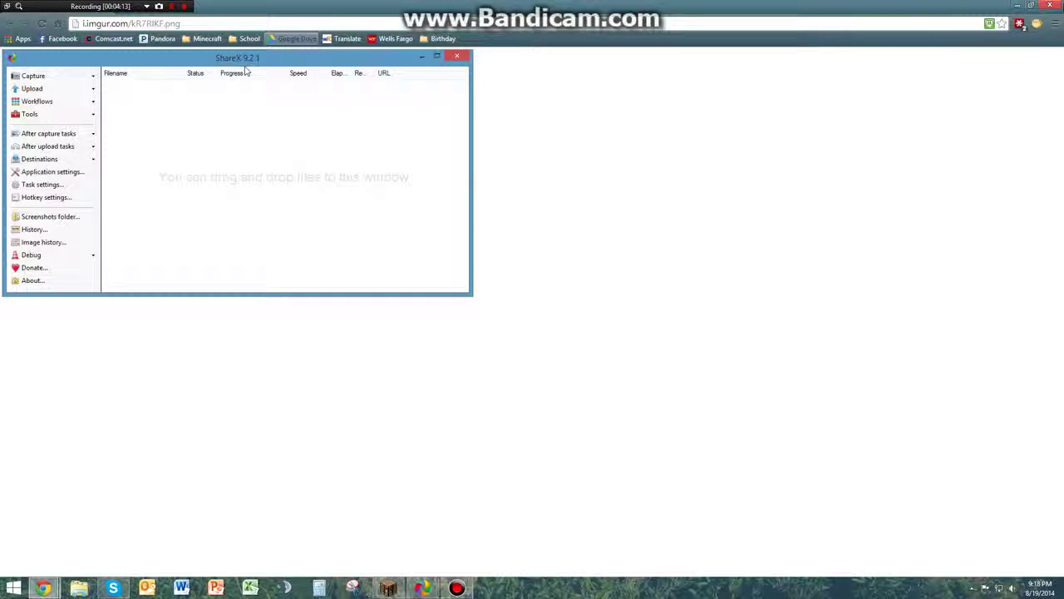
mouse_move(1057, 3)
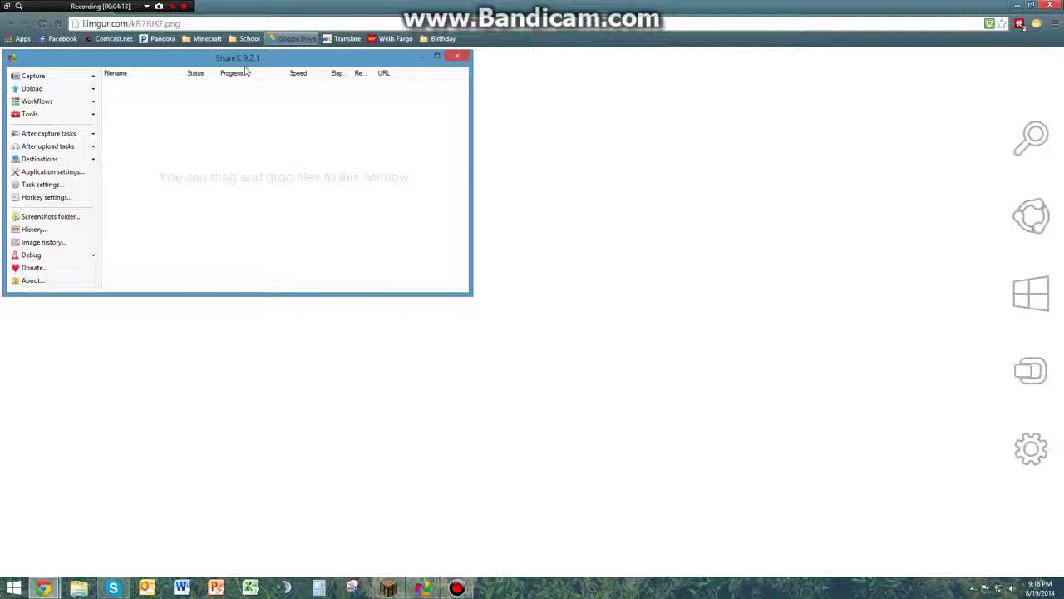
left_click(1051, 5)
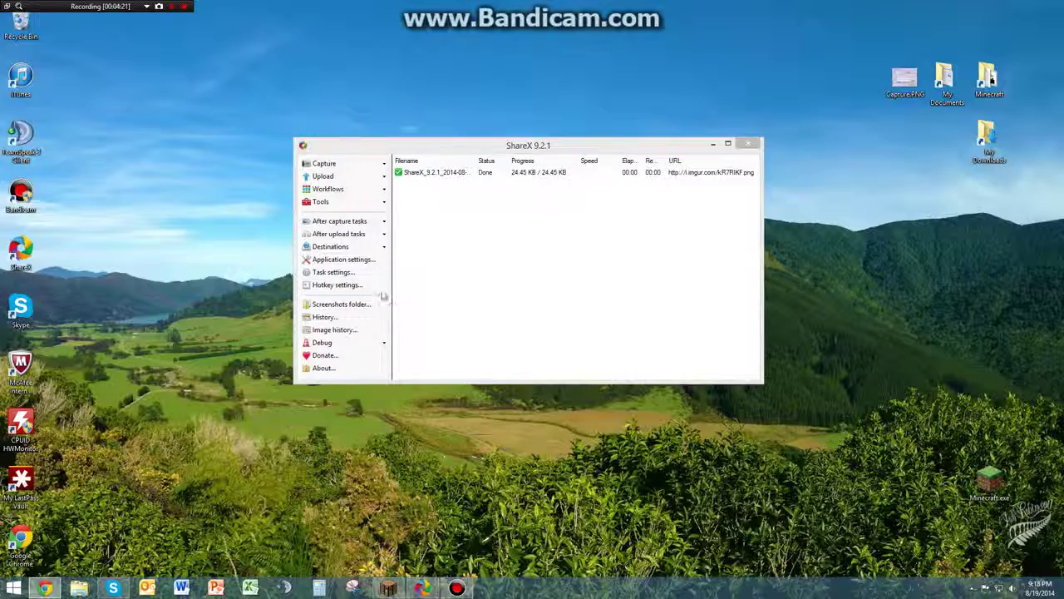
left_click(333, 249)
left_click(384, 248)
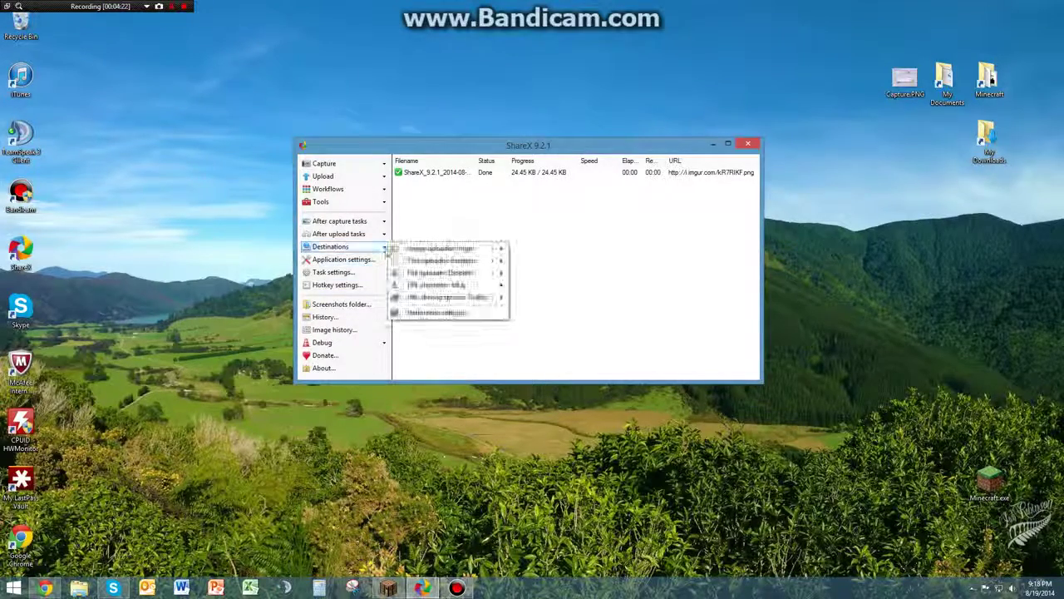
left_click(370, 258)
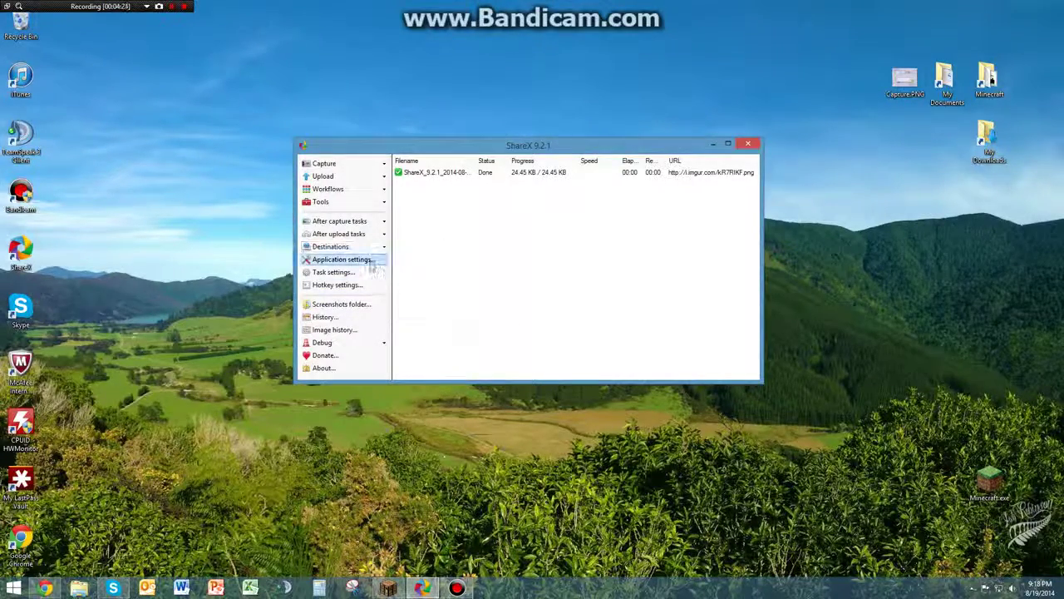
left_click(372, 261)
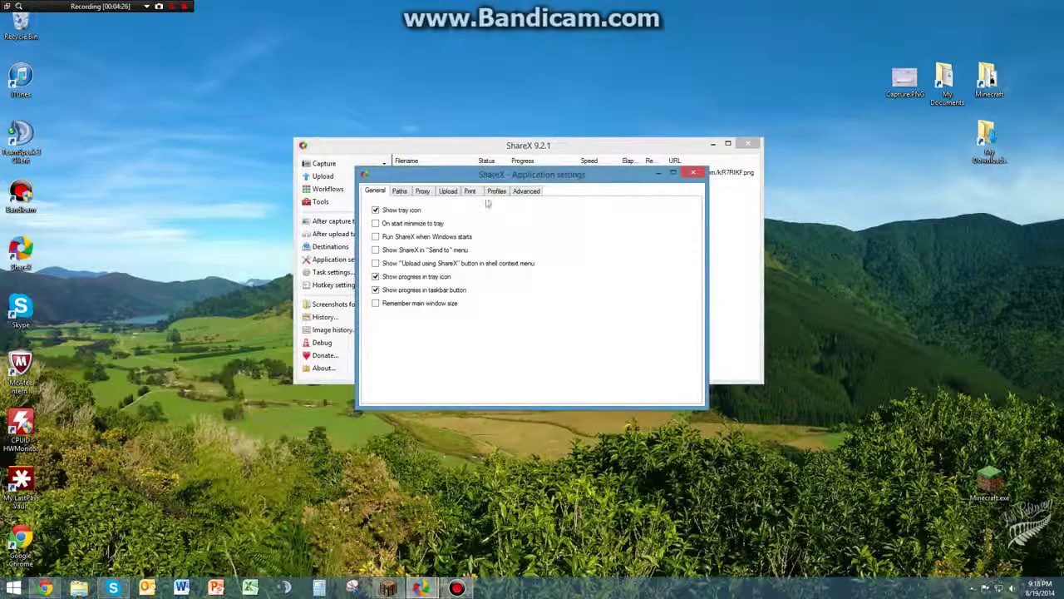
left_click(692, 173)
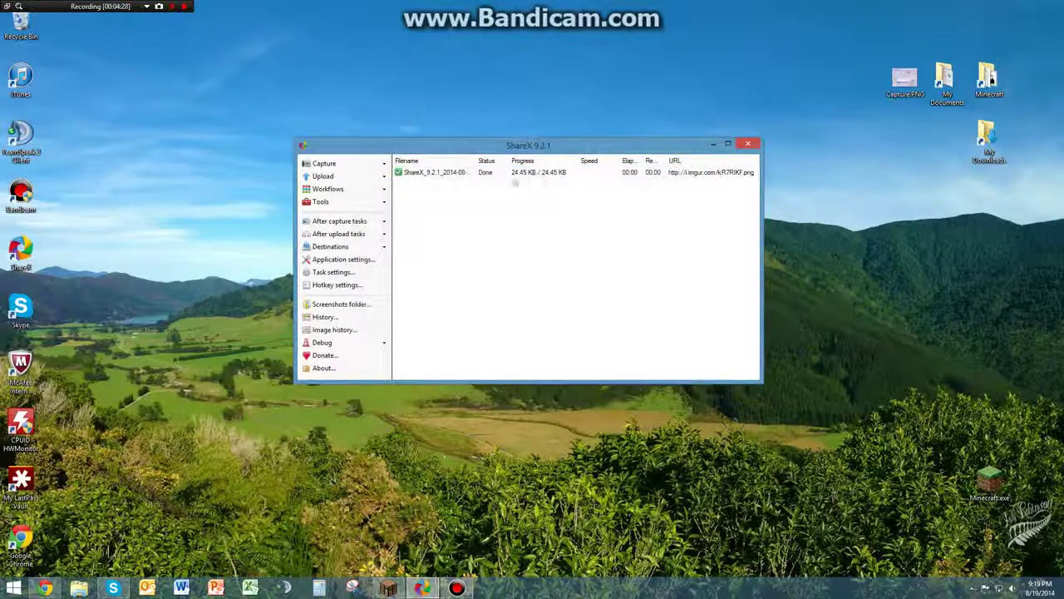
left_click(464, 172)
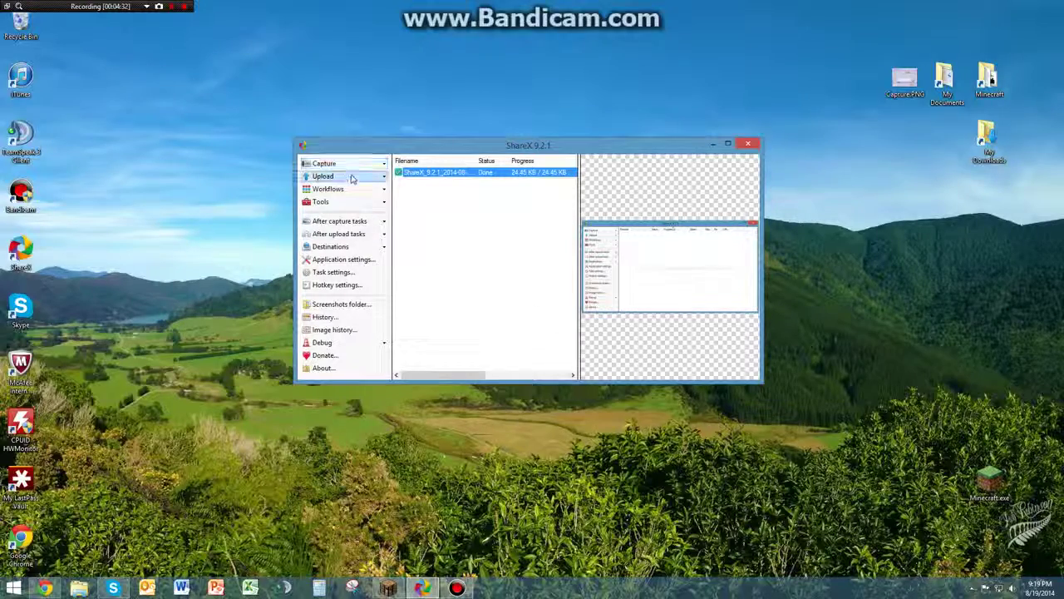
left_click(380, 166)
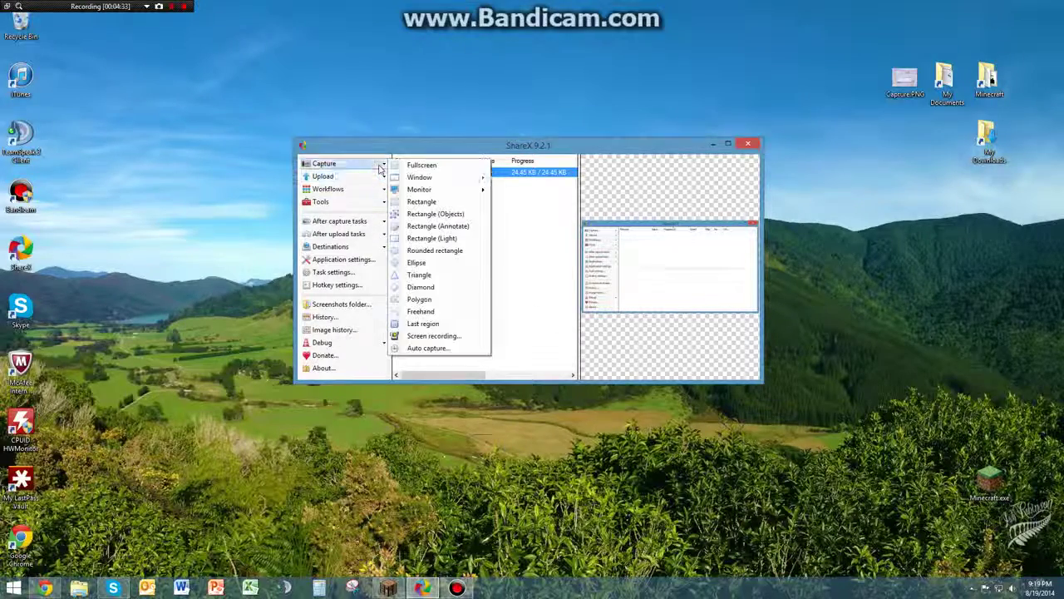
left_click(550, 247)
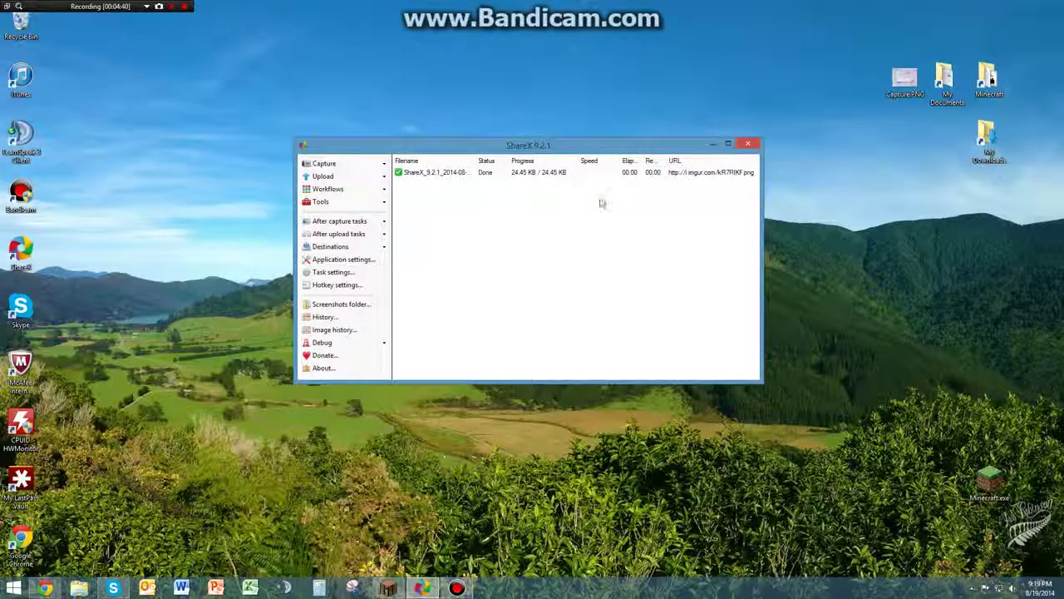
mouse_move(595, 151)
left_mouse_down()
mouse_move(556, 178)
mouse_move(615, 155)
left_mouse_up()
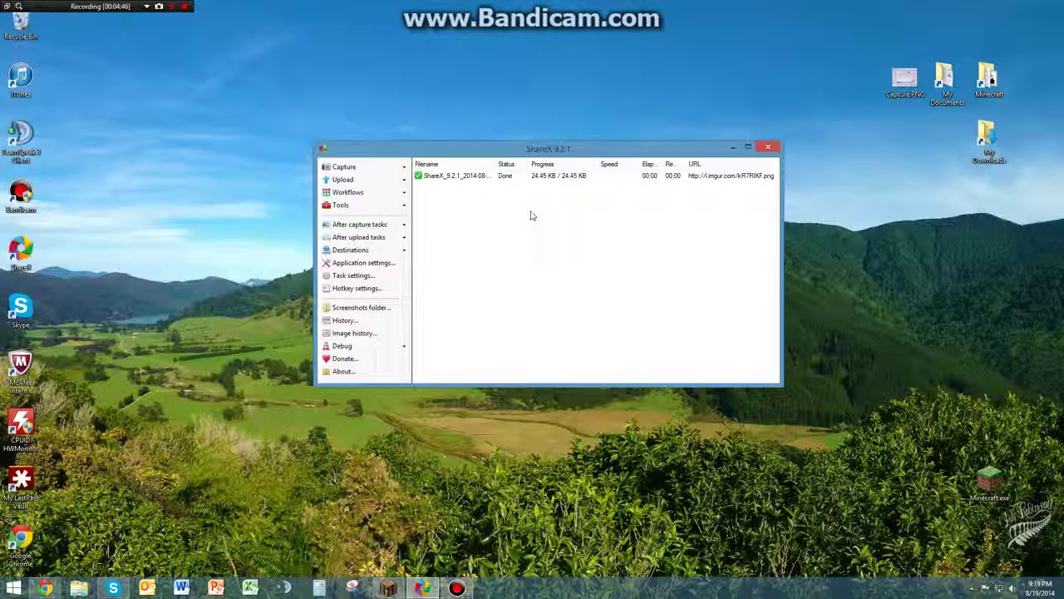
left_click_drag(577, 149, 526, 159)
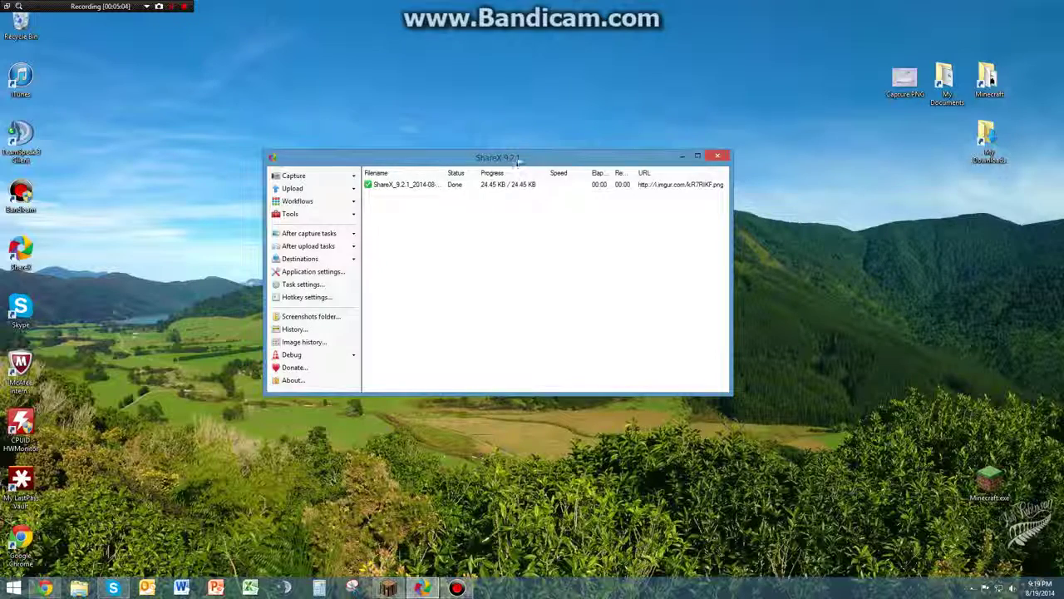
left_click_drag(517, 163, 503, 175)
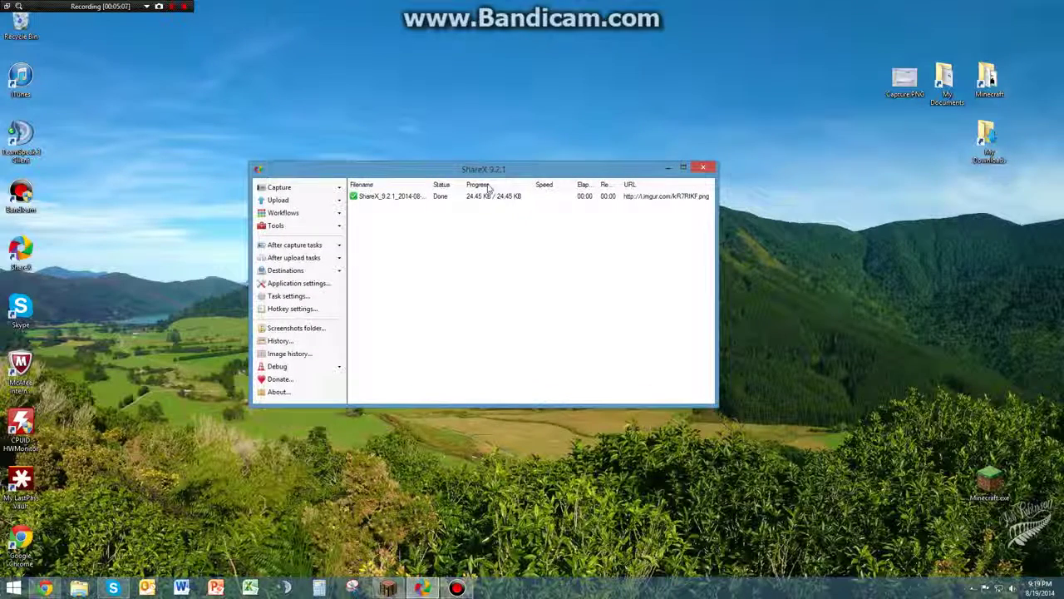